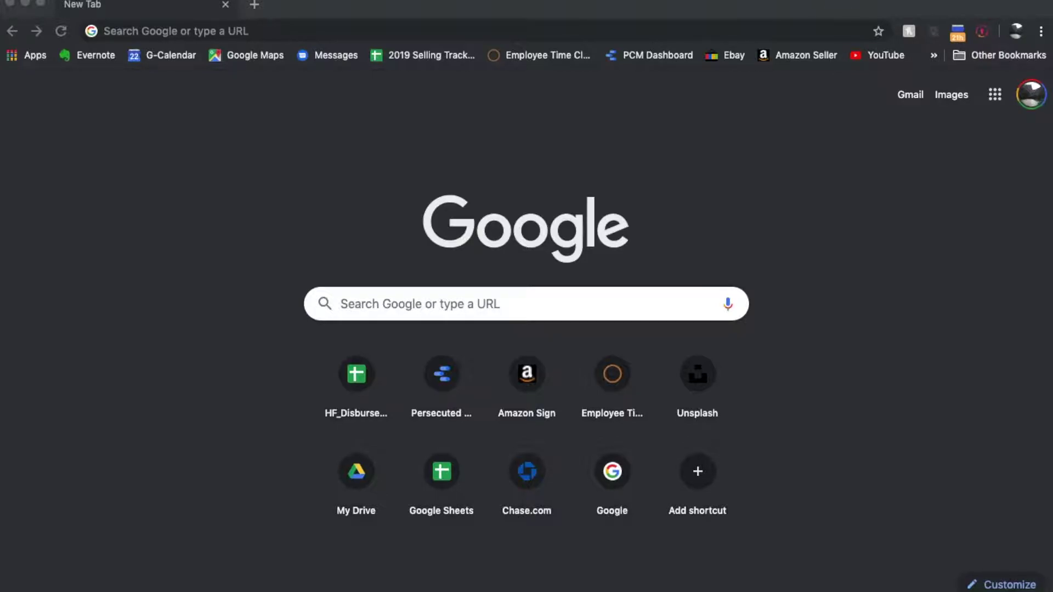
# Step: Join the NETGEAR21 Wi-Fi network from the menu bar by pasting its WPA2 password
pyautogui.click(849, 0)
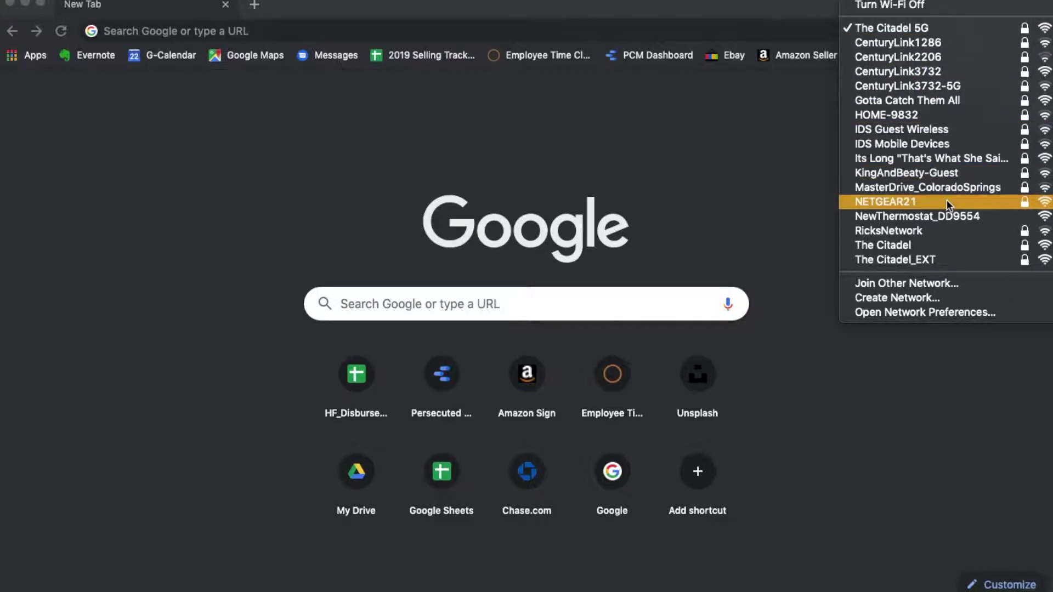
pyautogui.click(918, 202)
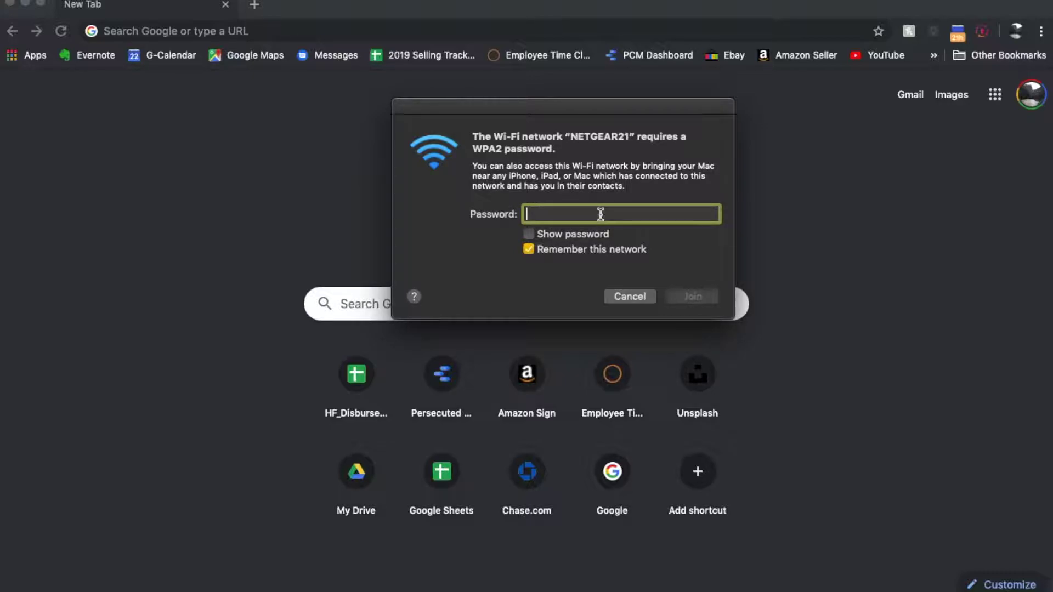
pyautogui.press('super+v')
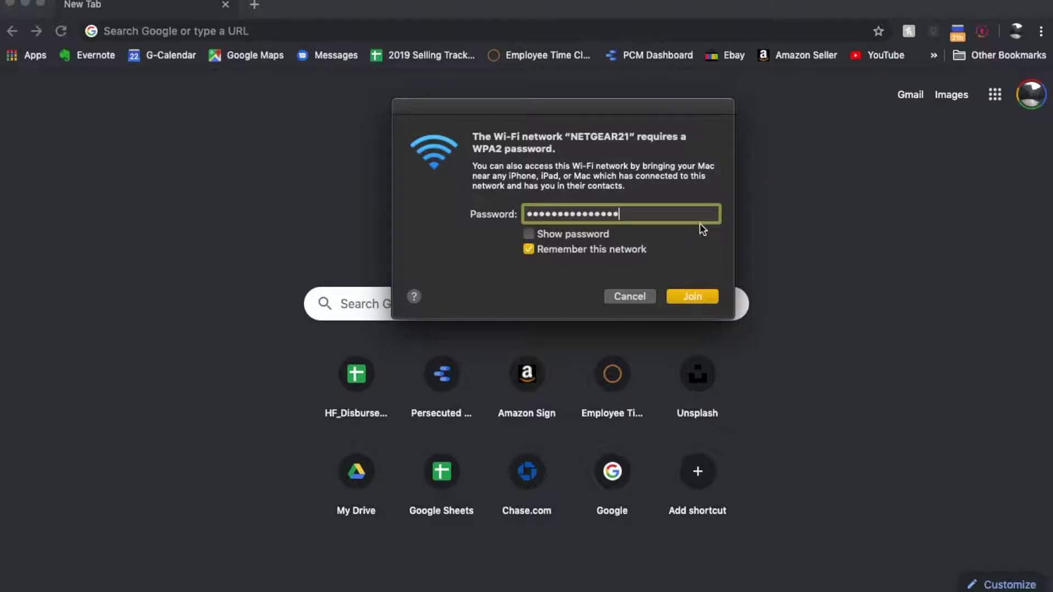
pyautogui.click(692, 297)
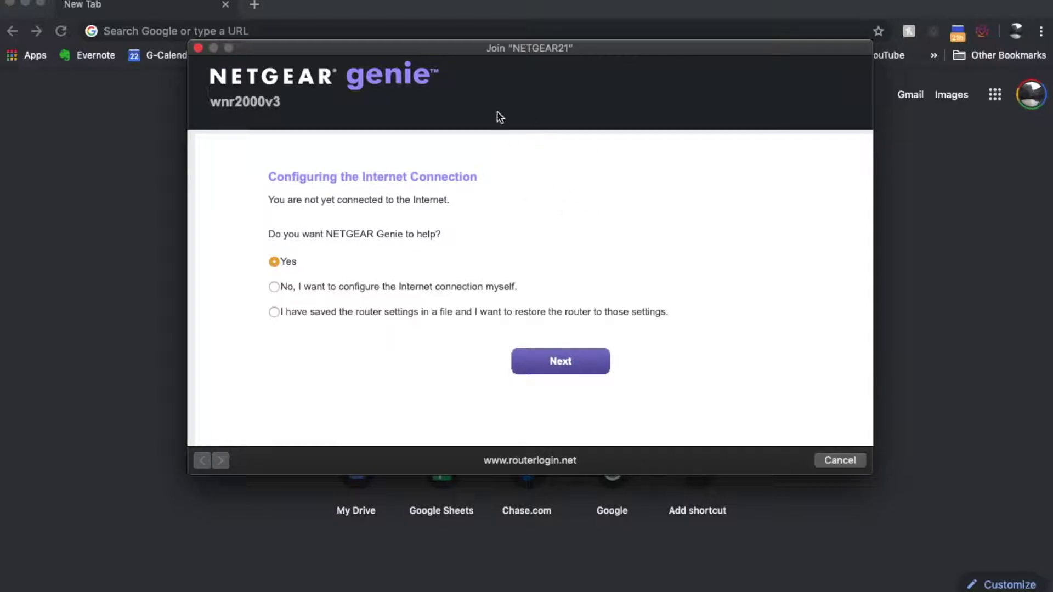
# Step: Drag the NETGEAR21 setup window down and right to uncover the bookmarks
pyautogui.moveTo(471, 47); pyautogui.dragTo(598, 68)
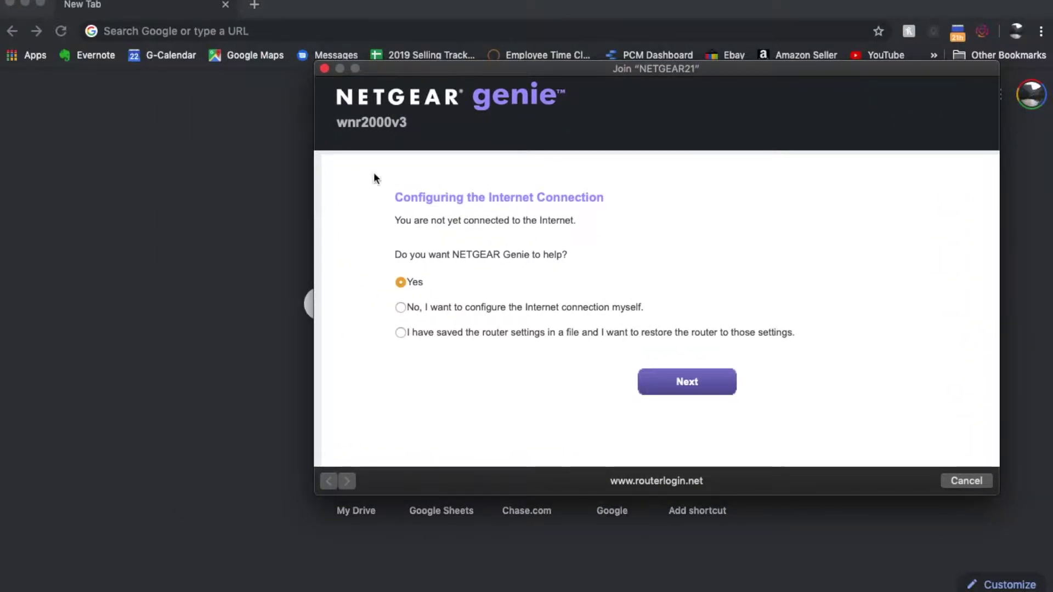
# Step: Load the router page at 192.168.1.1 in Chrome
pyautogui.click(162, 31)
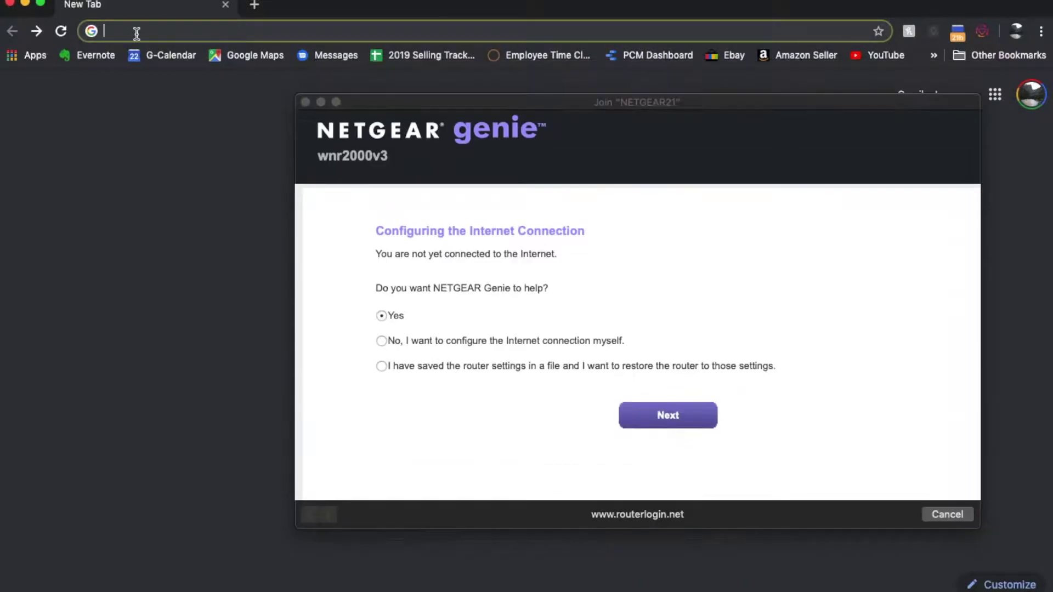
pyautogui.write('192.168')
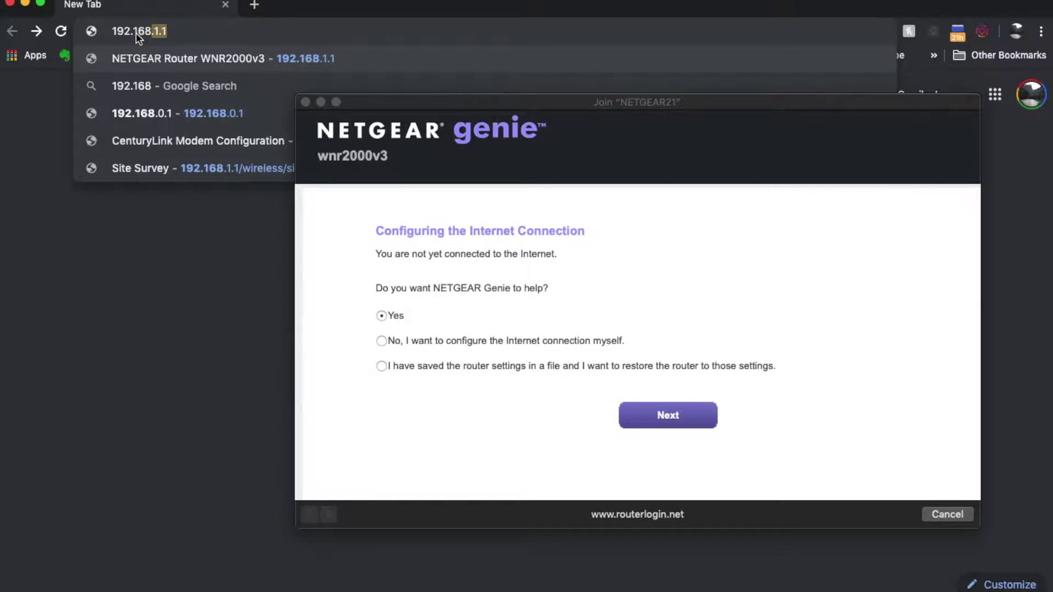
pyautogui.write('.1.1')
pyautogui.press('Return')
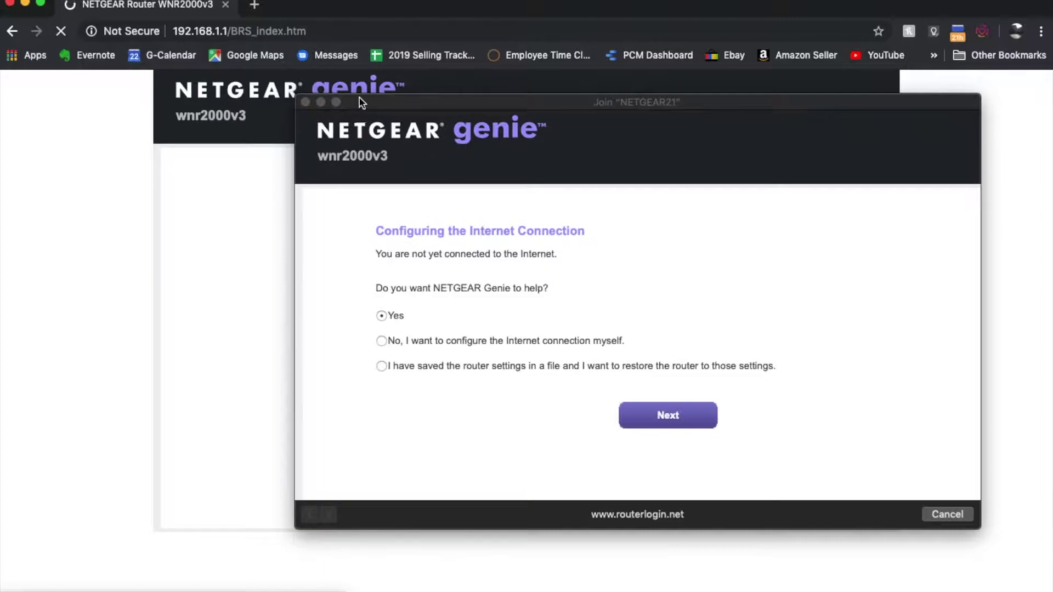
# Step: Close the separate setup window and choose to configure the Internet connection manually
pyautogui.moveTo(369, 101); pyautogui.dragTo(341, 101)
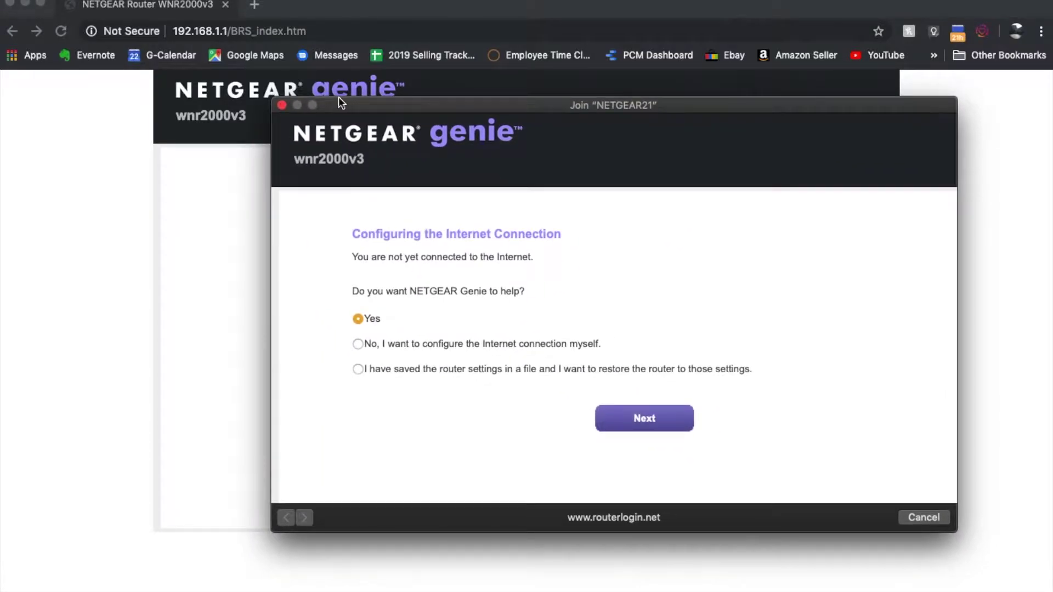
pyautogui.click(281, 104)
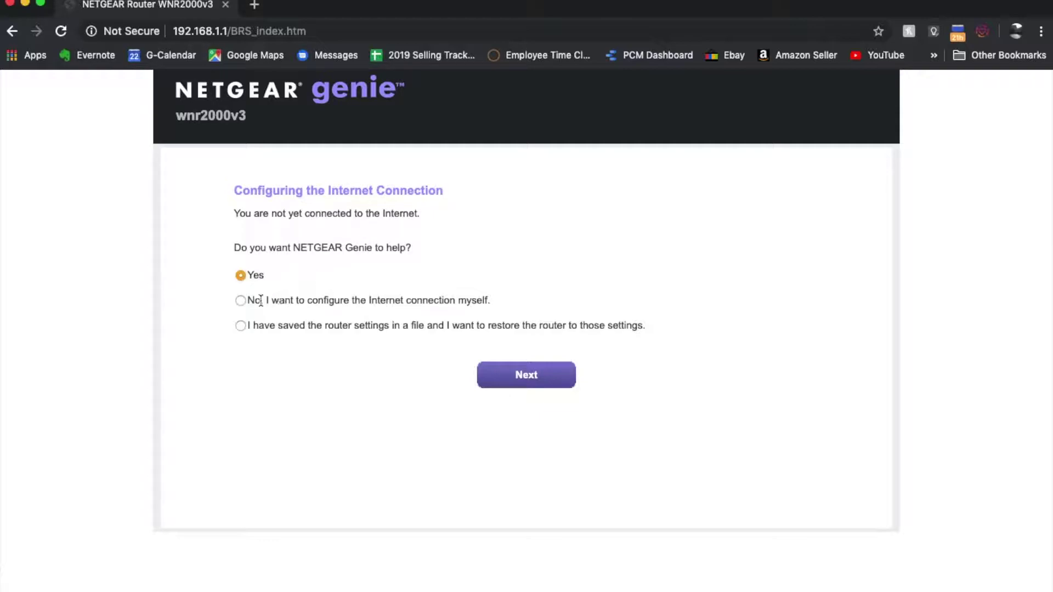
pyautogui.click(242, 302)
pyautogui.click(528, 378)
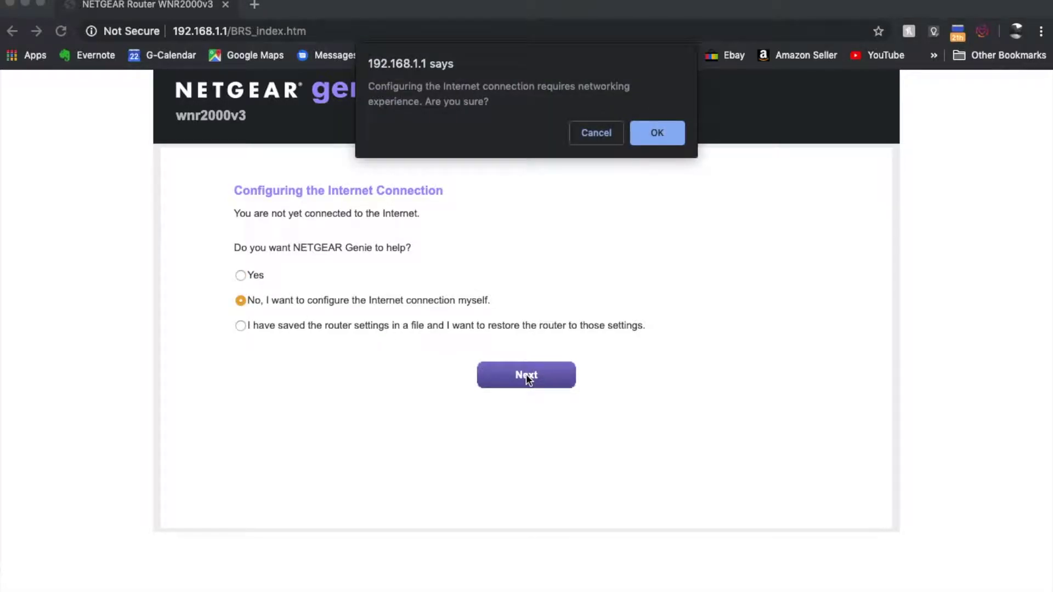
pyautogui.press('Return')
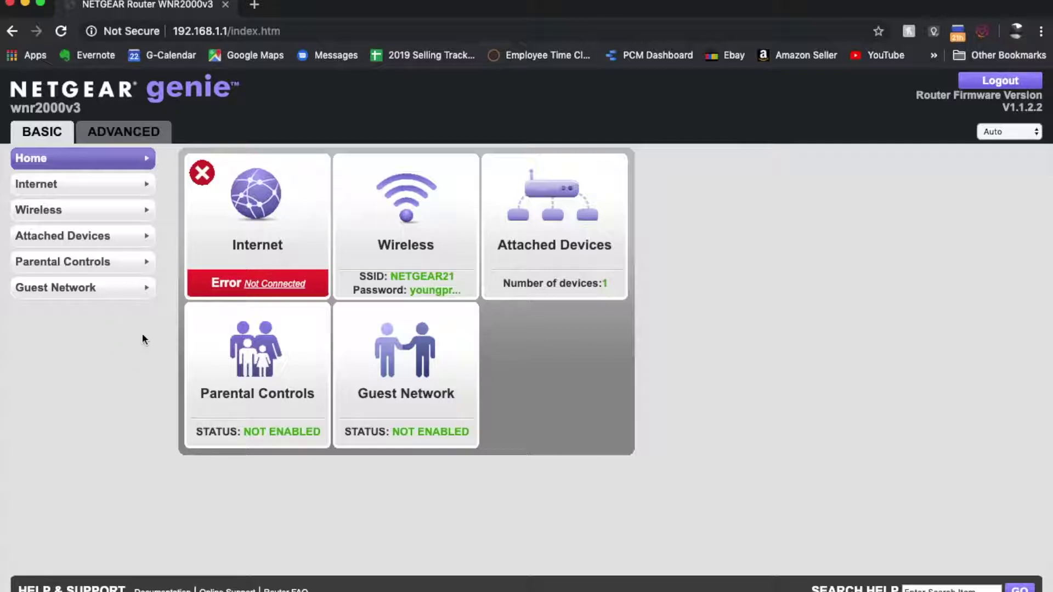
# Step: Open the Wireless settings page from the BASIC sidebar
pyautogui.click(60, 211)
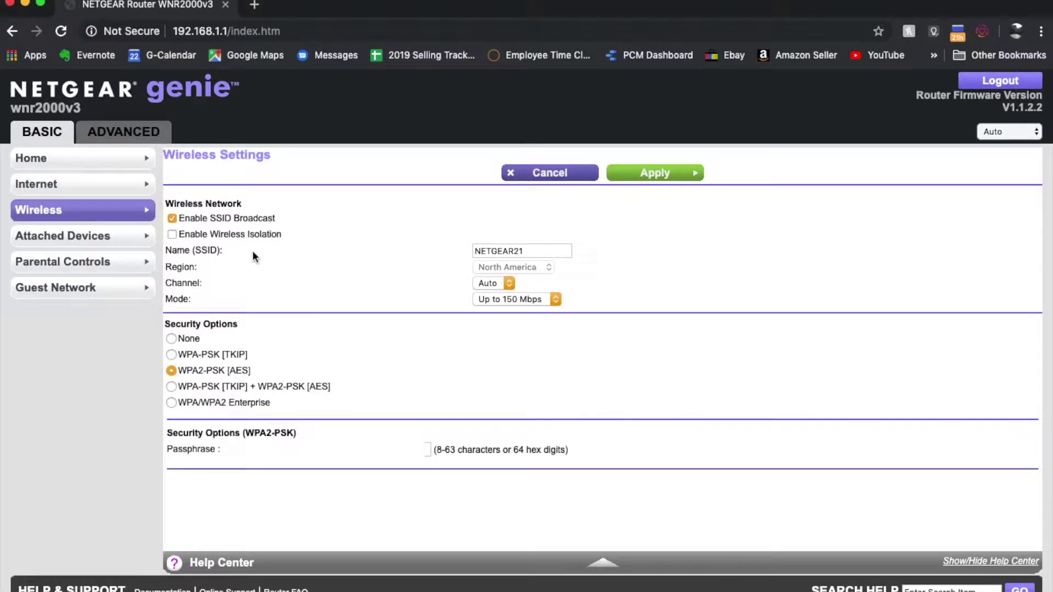
# Step: Change the SSID from NETGEAR21 to Testnetwork123, enter a new passphrase, and apply
pyautogui.click(537, 251)
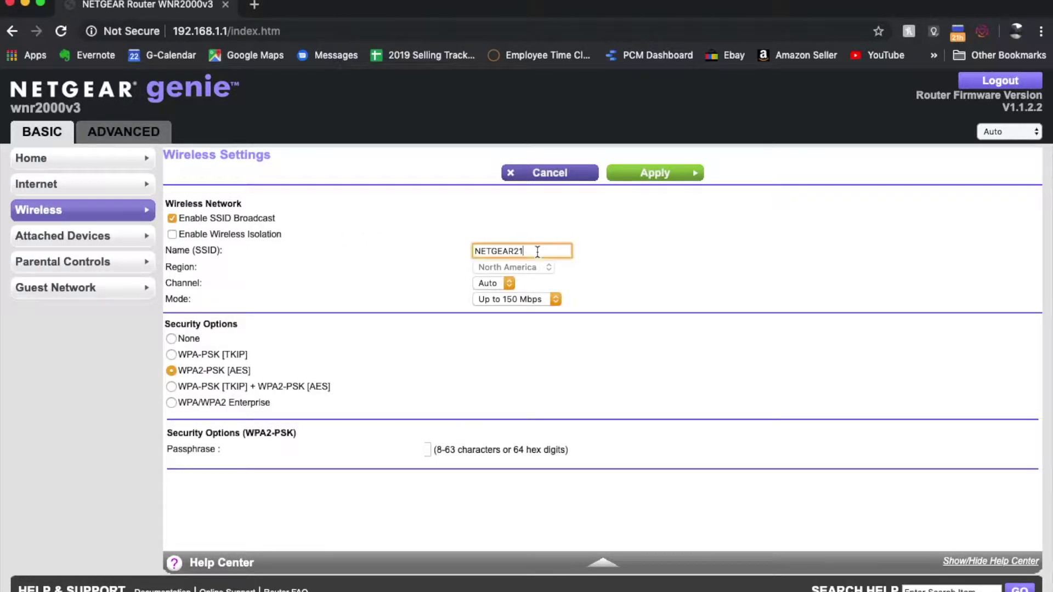
pyautogui.press('BackSpace')
pyautogui.press('BackSpace')
pyautogui.press('BackSpace')
pyautogui.press('BackSpace')
pyautogui.press('BackSpace')
pyautogui.press('BackSpace')
pyautogui.press('BackSpace')
pyautogui.press('BackSpace')
pyautogui.press('BackSpace')
pyautogui.write('Testnetwork123')
pyautogui.click(428, 450)
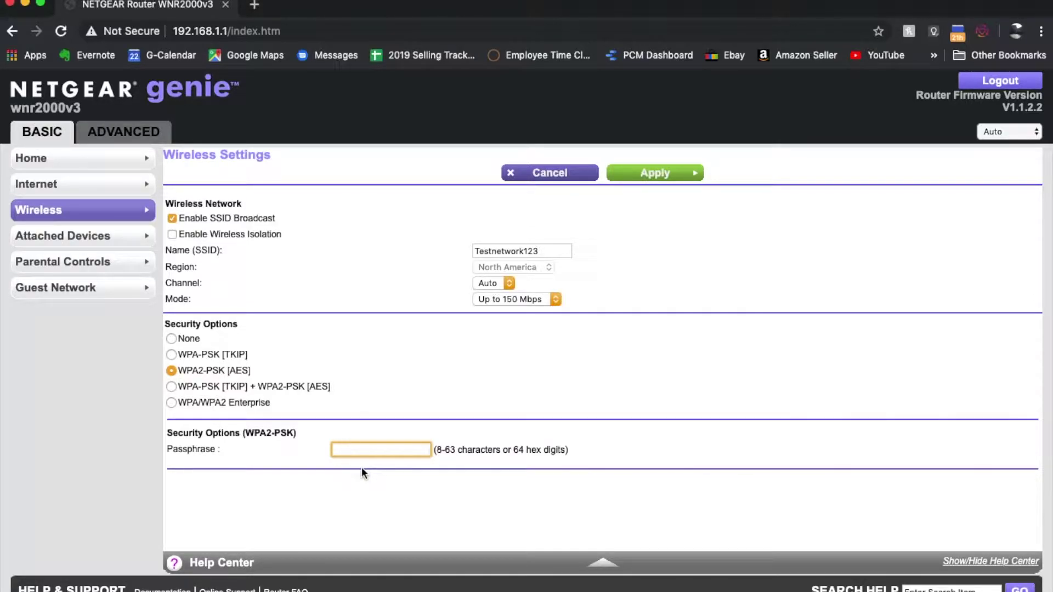
pyautogui.write('1234567890')
pyautogui.click(649, 180)
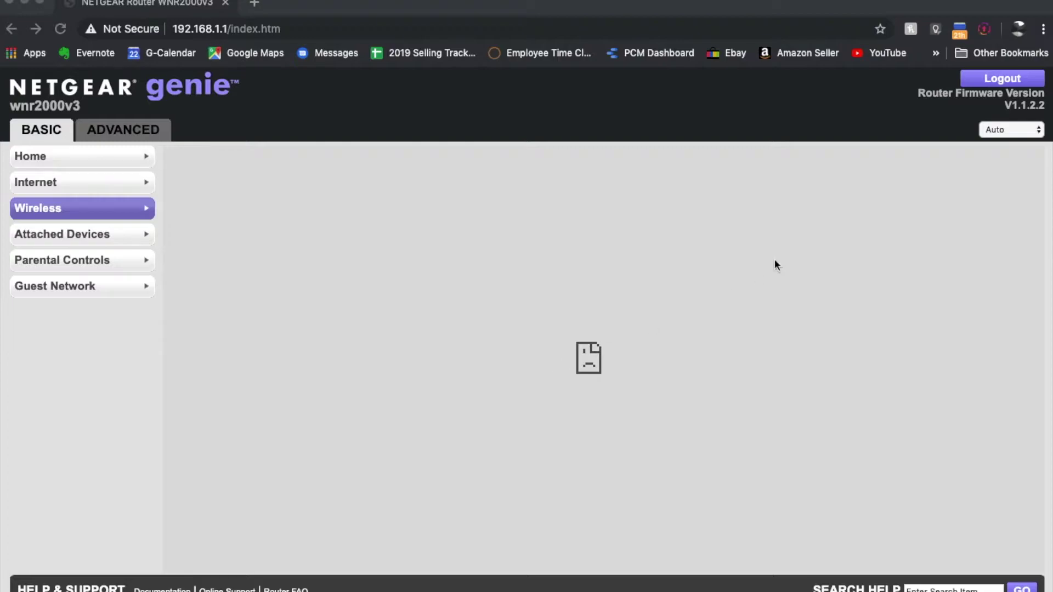
# Step: After the router page errors out, open the macOS Wi-Fi list showing Testnetwork123
pyautogui.click(857, 0)
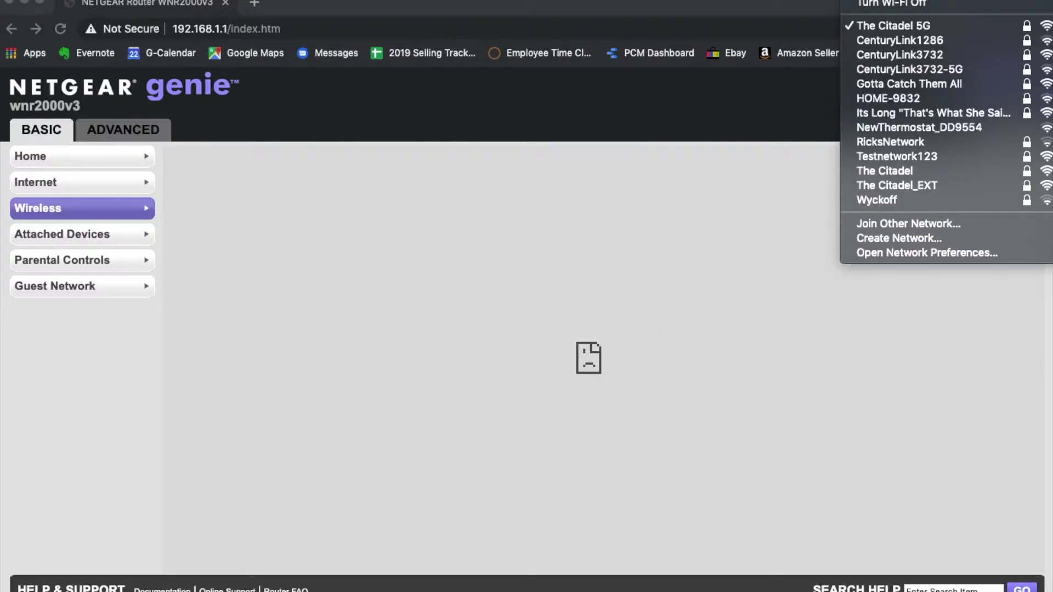
# Step: Join the Testnetwork123 Wi-Fi network using its new password
pyautogui.click(933, 157)
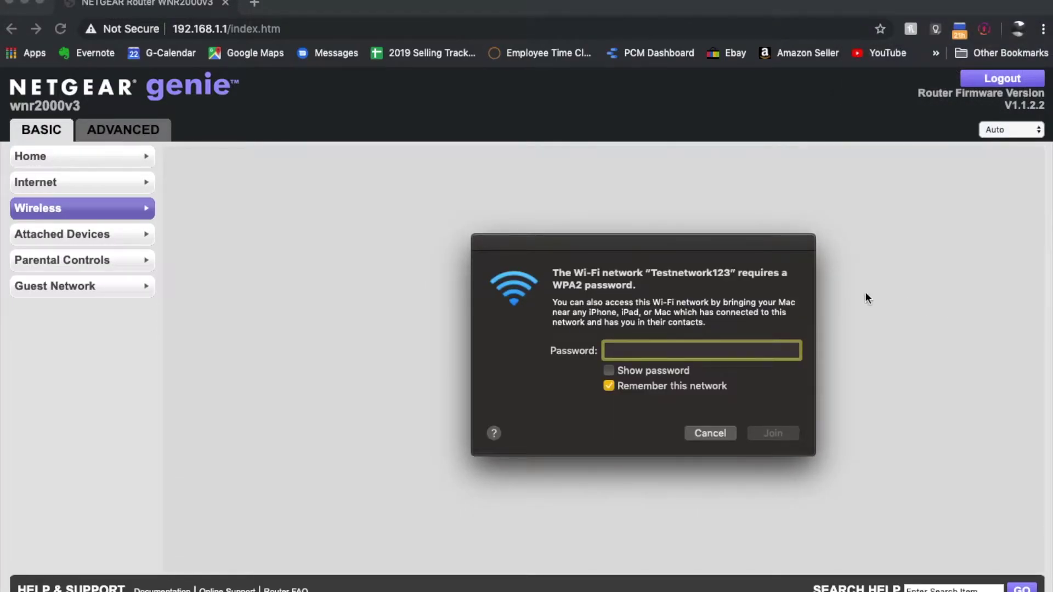
pyautogui.moveTo(747, 249); pyautogui.dragTo(643, 198)
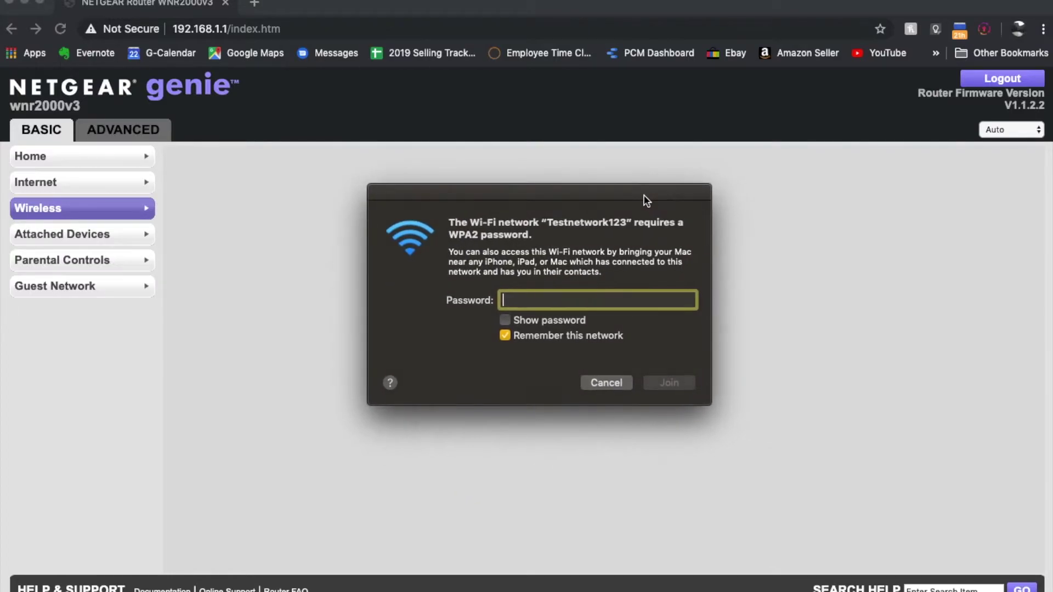
pyautogui.write('**********')
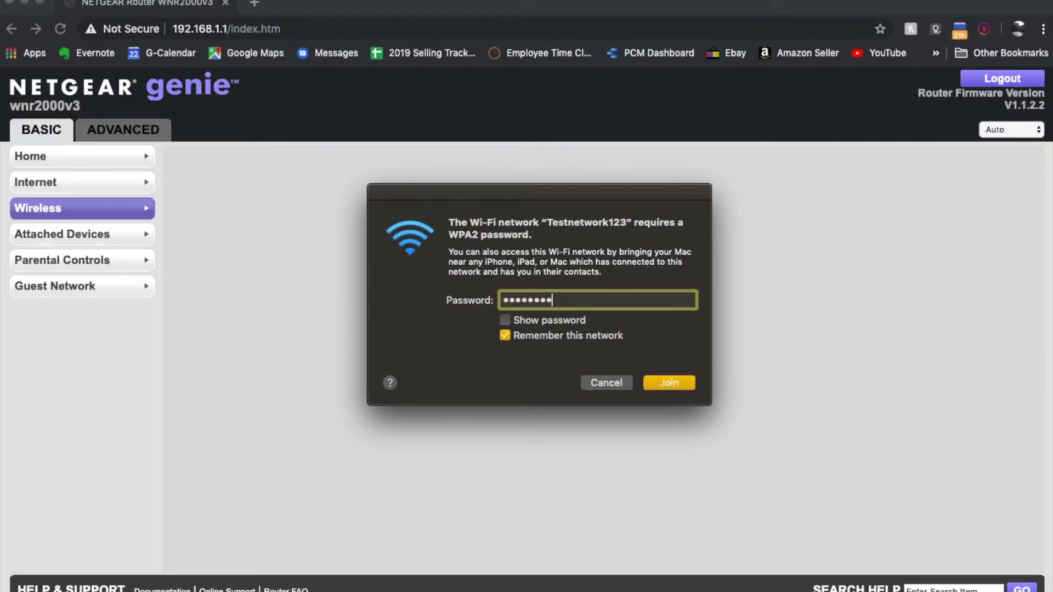
pyautogui.click(668, 383)
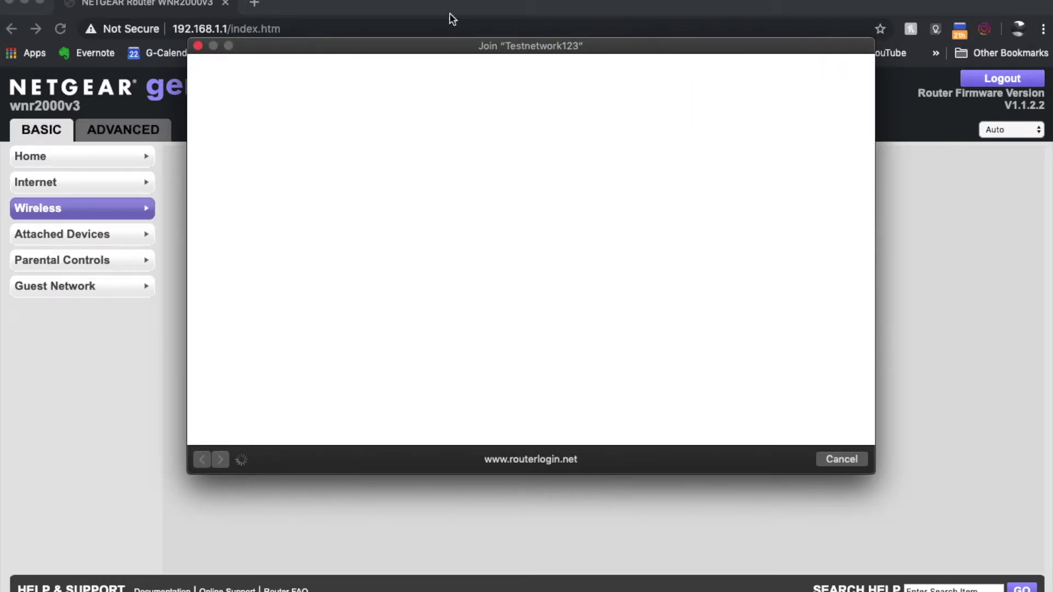
# Step: Dismiss the page-load error and close the failed Testnetwork123 join window
pyautogui.moveTo(554, 44)
pyautogui.mouseDown()
pyautogui.moveTo(577, 77)
pyautogui.moveTo(554, 28)
pyautogui.mouseUp()
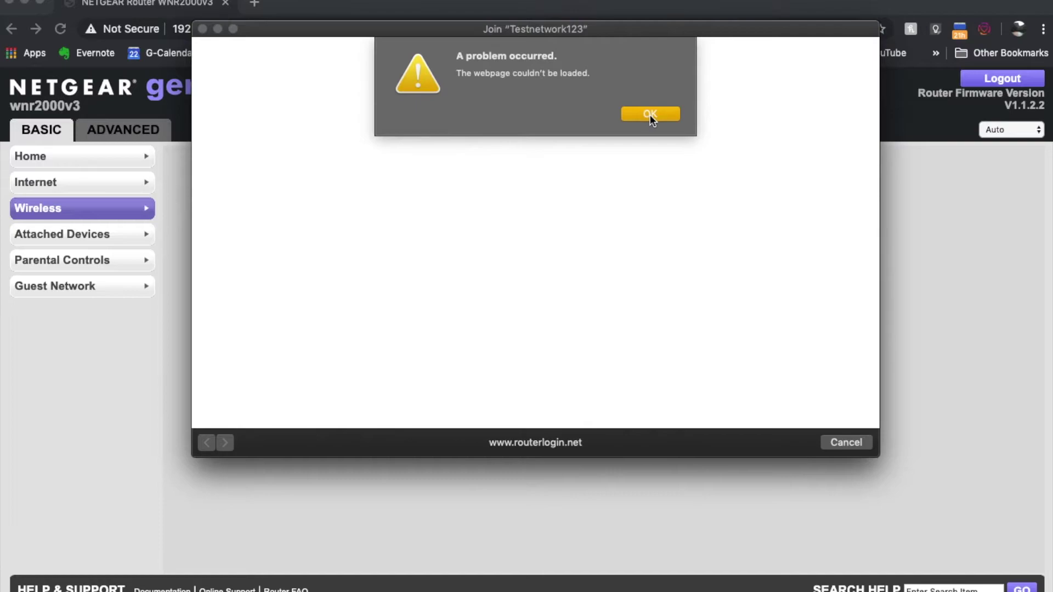
pyautogui.click(651, 114)
pyautogui.click(845, 442)
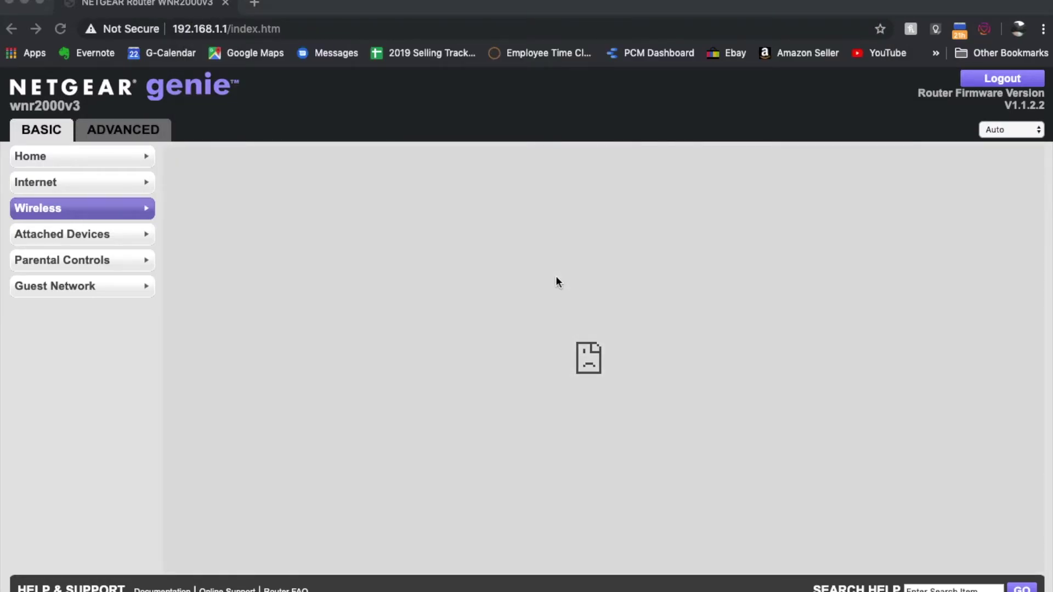
pyautogui.click(282, 28)
# Step: Trim the address to 192.168.1.1/in and reload the router's main page
pyautogui.click(299, 28)
pyautogui.press('BackSpace')
pyautogui.press('BackSpace')
pyautogui.press('BackSpace')
pyautogui.press('BackSpace')
pyautogui.press('BackSpace')
pyautogui.press('BackSpace')
pyautogui.press('BackSpace')
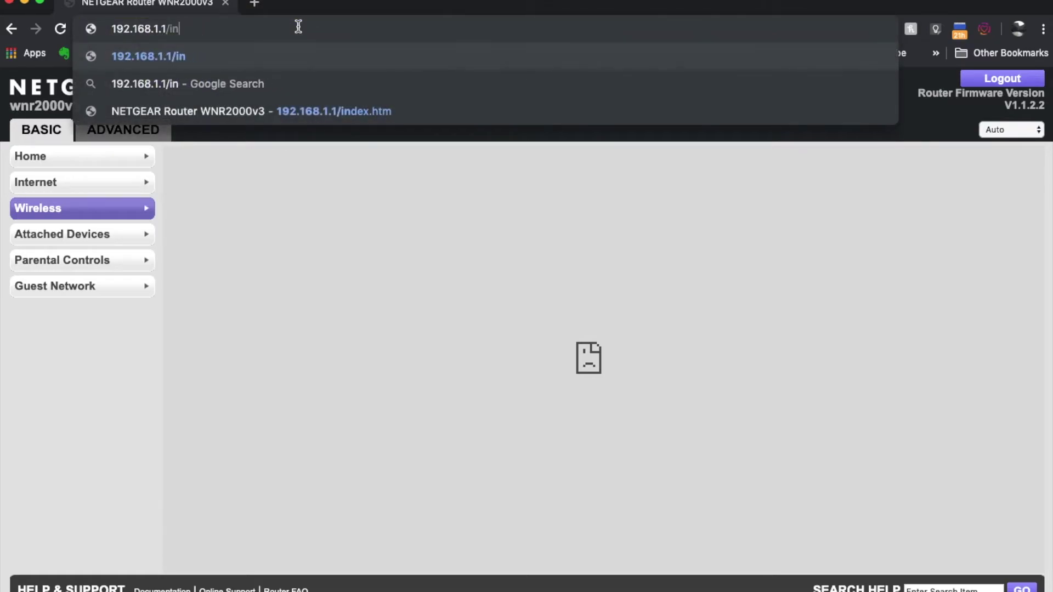
pyautogui.press('Return')
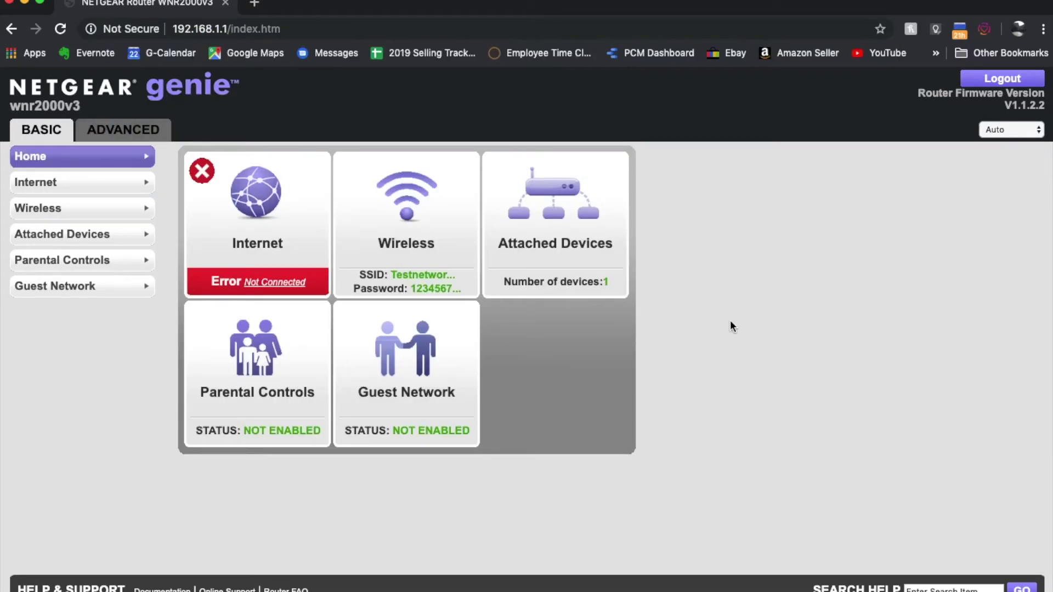